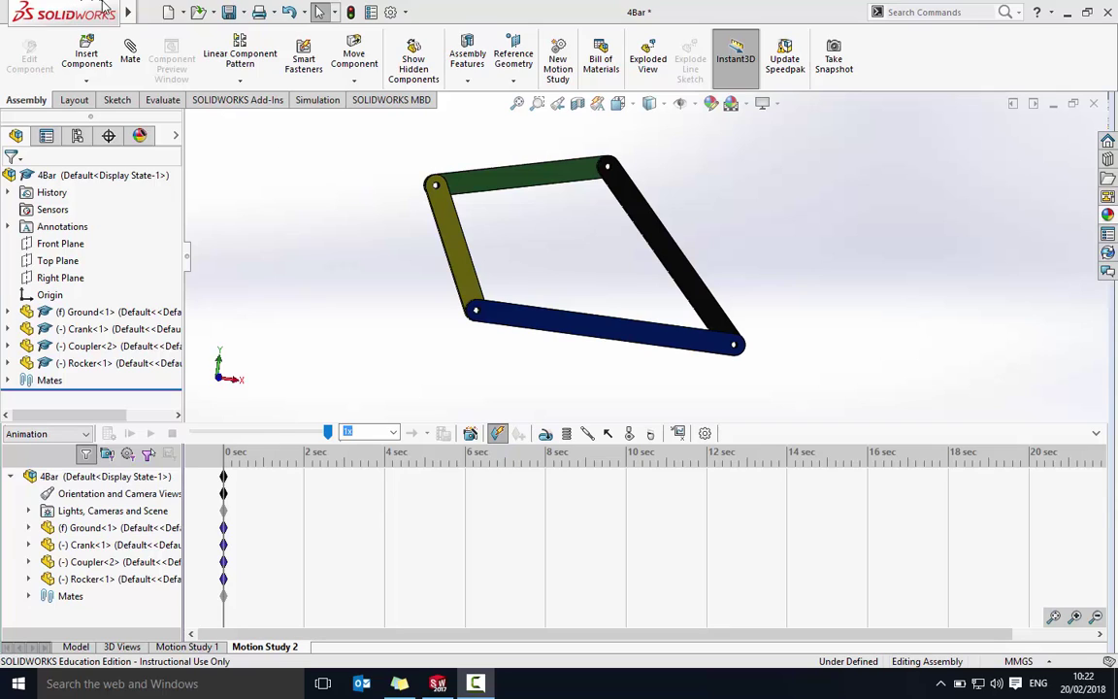
- Confirm the SOLIDWORKS Motion add-in is ticked in the Add-Ins list
{"action": "mouse_move", "coordinate": [103, 20]}
{"action": "left_click", "coordinate": [273, 12]}
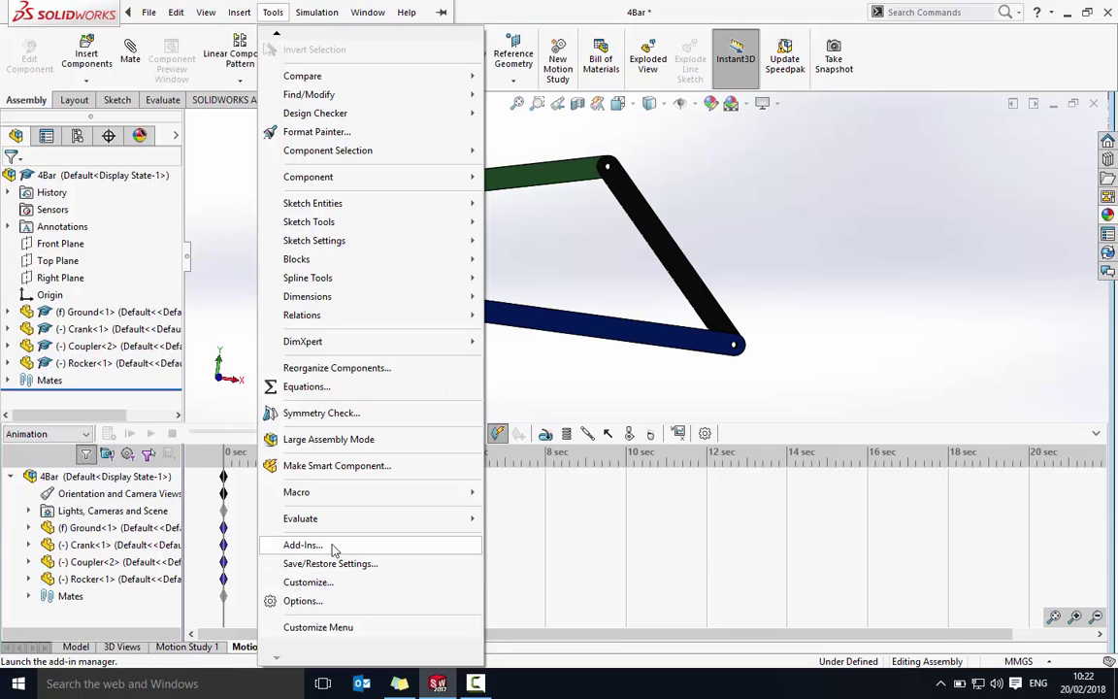
{"action": "left_click", "coordinate": [303, 545]}
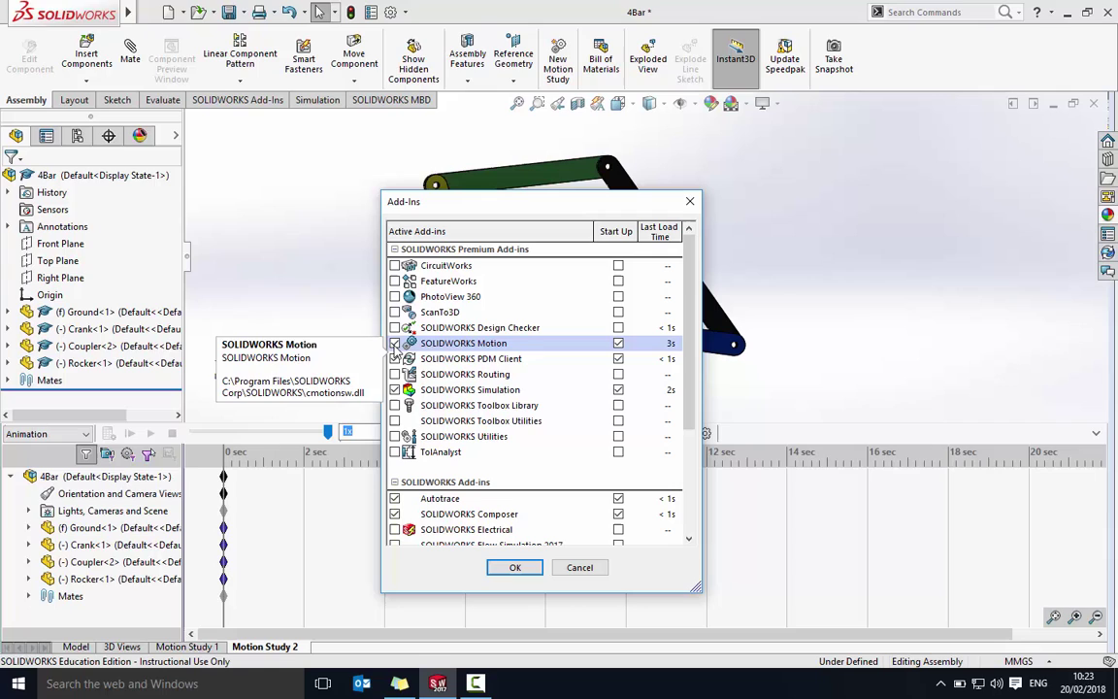
{"action": "left_click", "coordinate": [515, 568]}
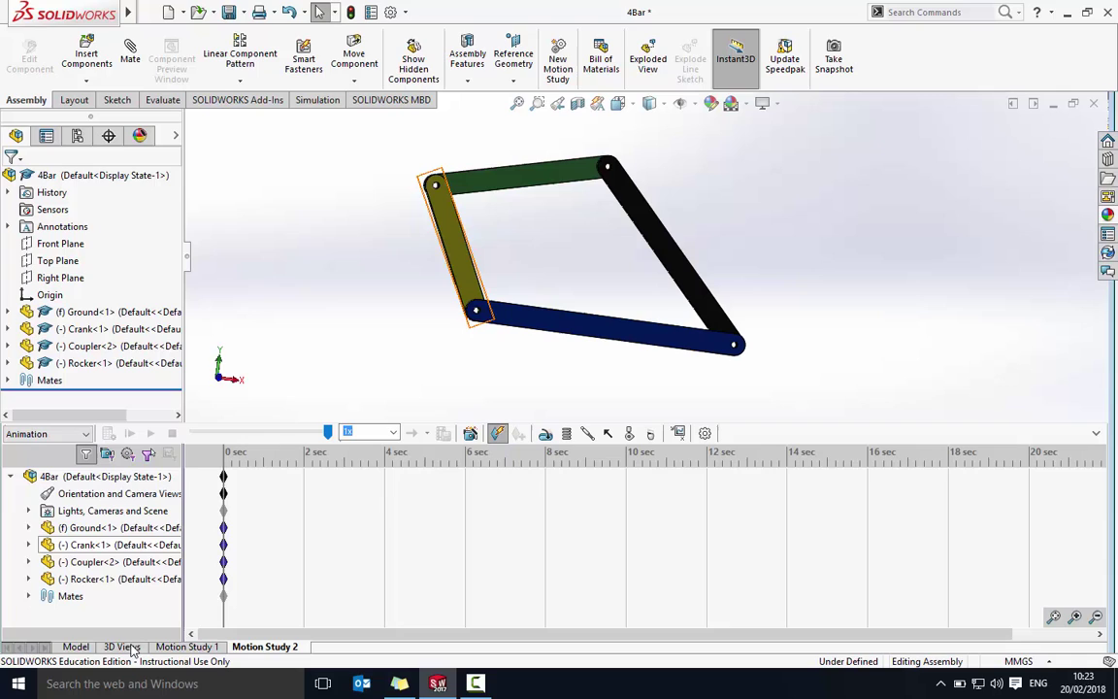
{"action": "left_click", "coordinate": [82, 648]}
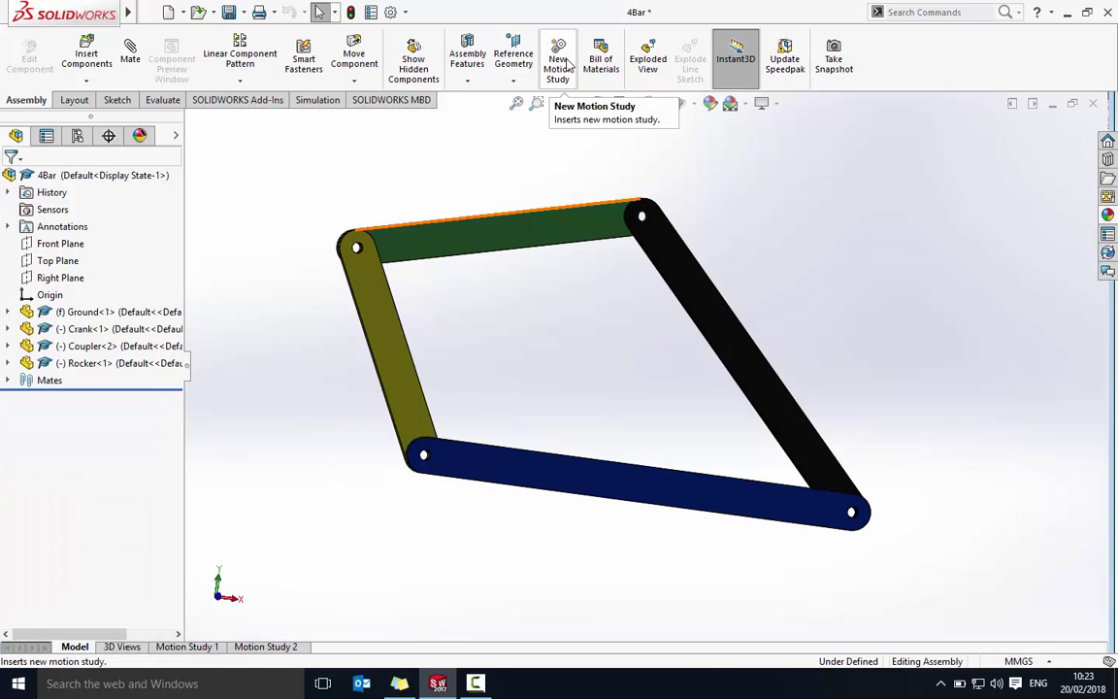
{"action": "left_click", "coordinate": [262, 648]}
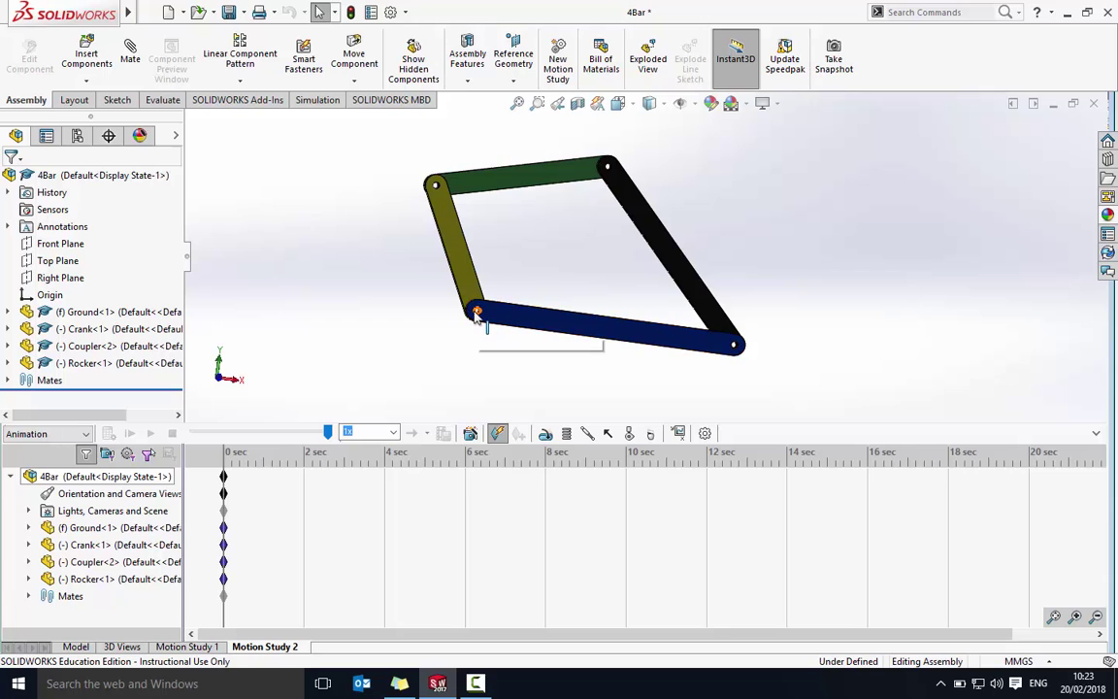
- Add a 10 RPM constant-speed rotary motor on the crank pin edge, referenced to the ground link
{"action": "scroll", "coordinate": [478, 312], "scroll_direction": "down", "scroll_amount": 5}
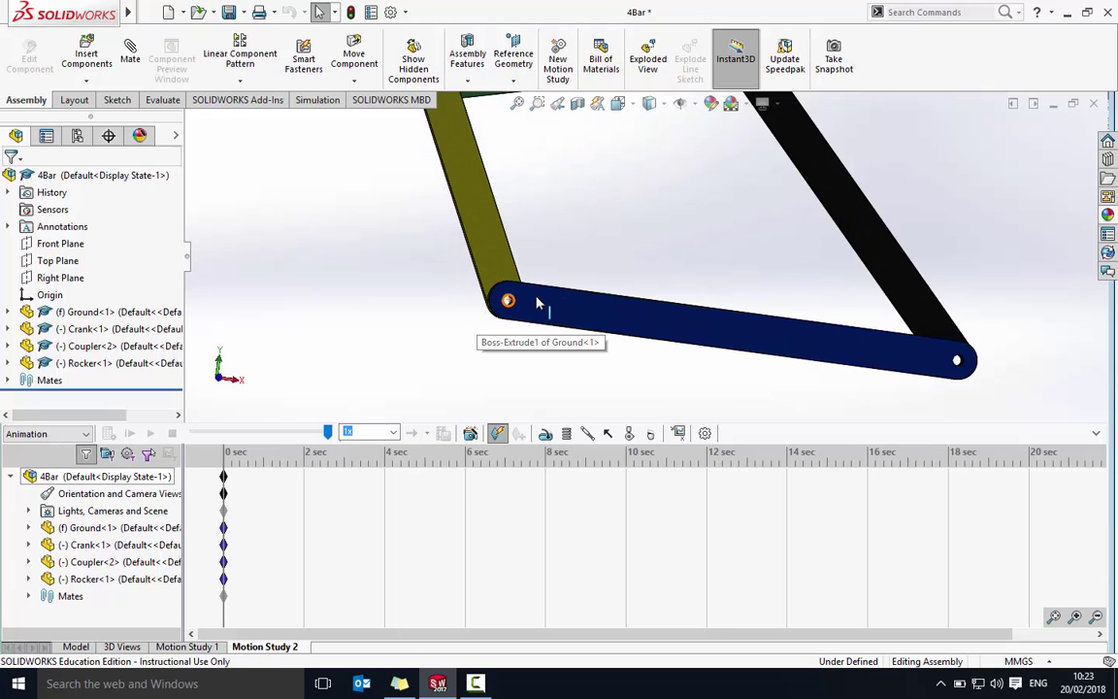
{"action": "middle_click_drag", "start_coordinate": [483, 309], "coordinate": [592, 299]}
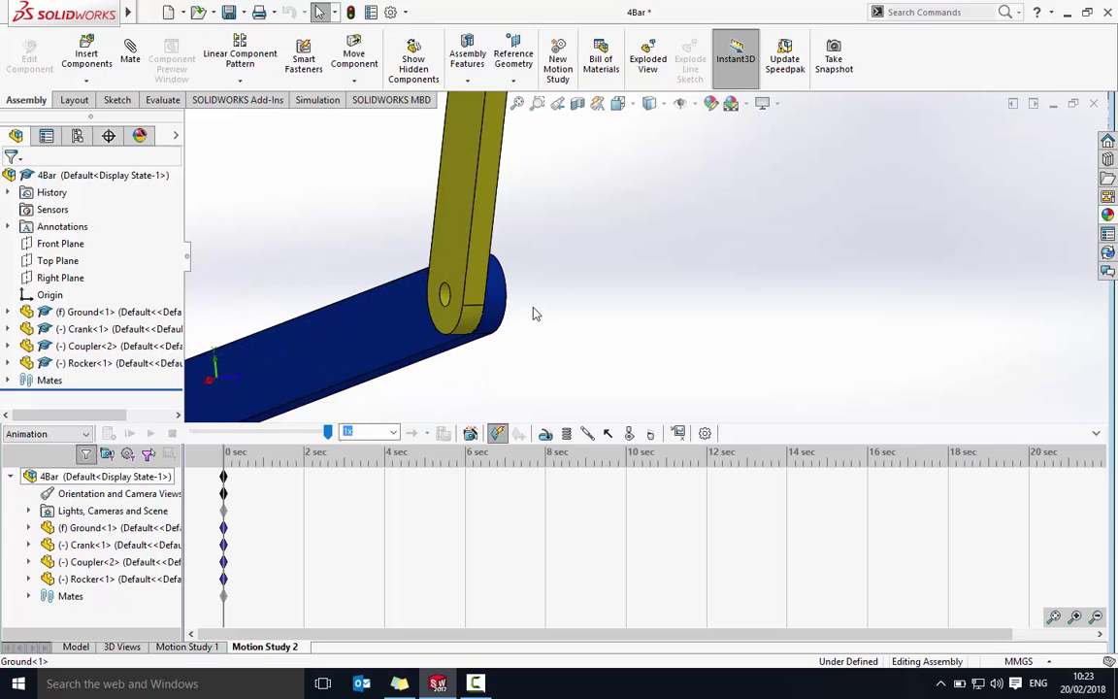
{"action": "left_click", "coordinate": [545, 435]}
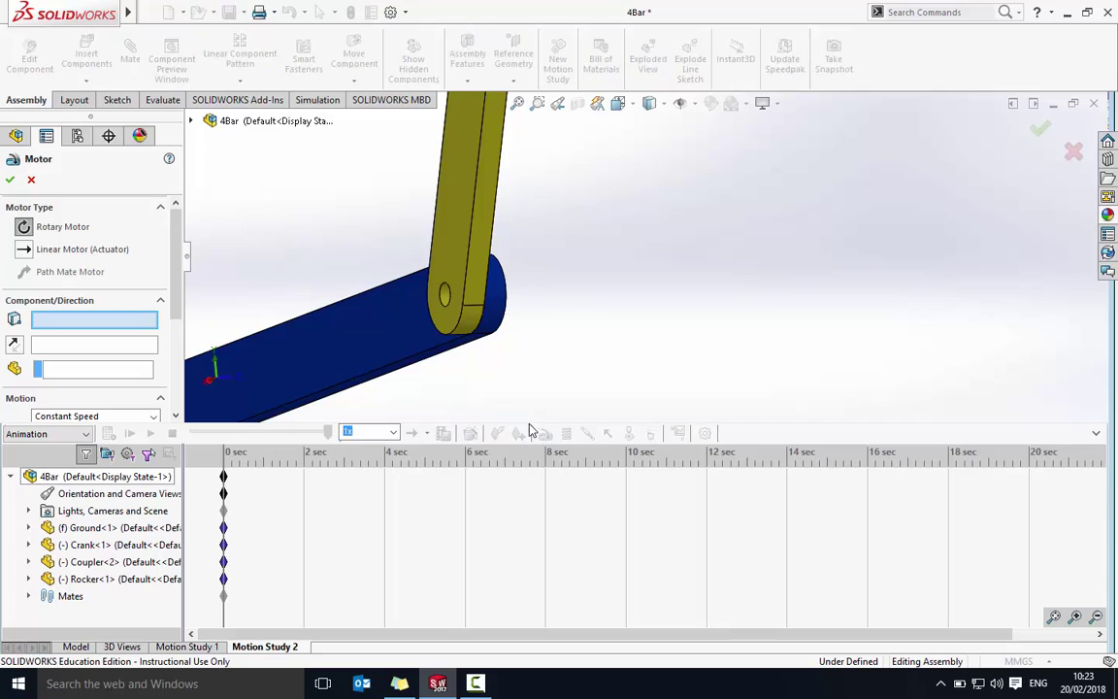
{"action": "left_click", "coordinate": [442, 291]}
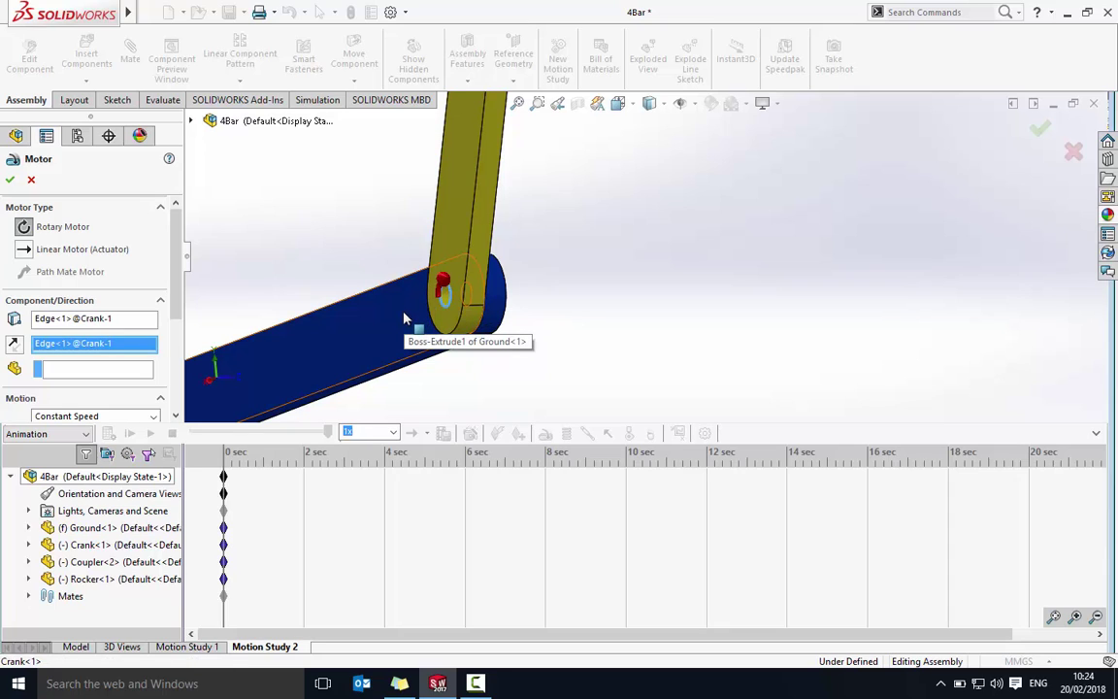
{"action": "left_click", "coordinate": [405, 319]}
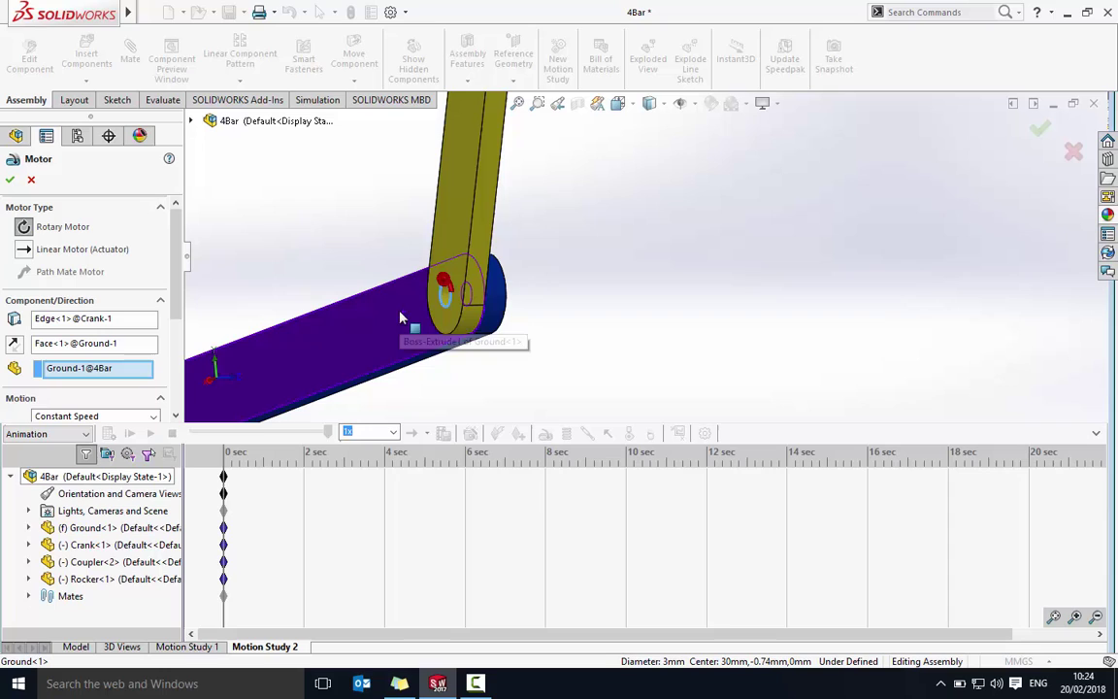
{"action": "scroll", "coordinate": [180, 333], "scroll_direction": "down", "scroll_amount": 3}
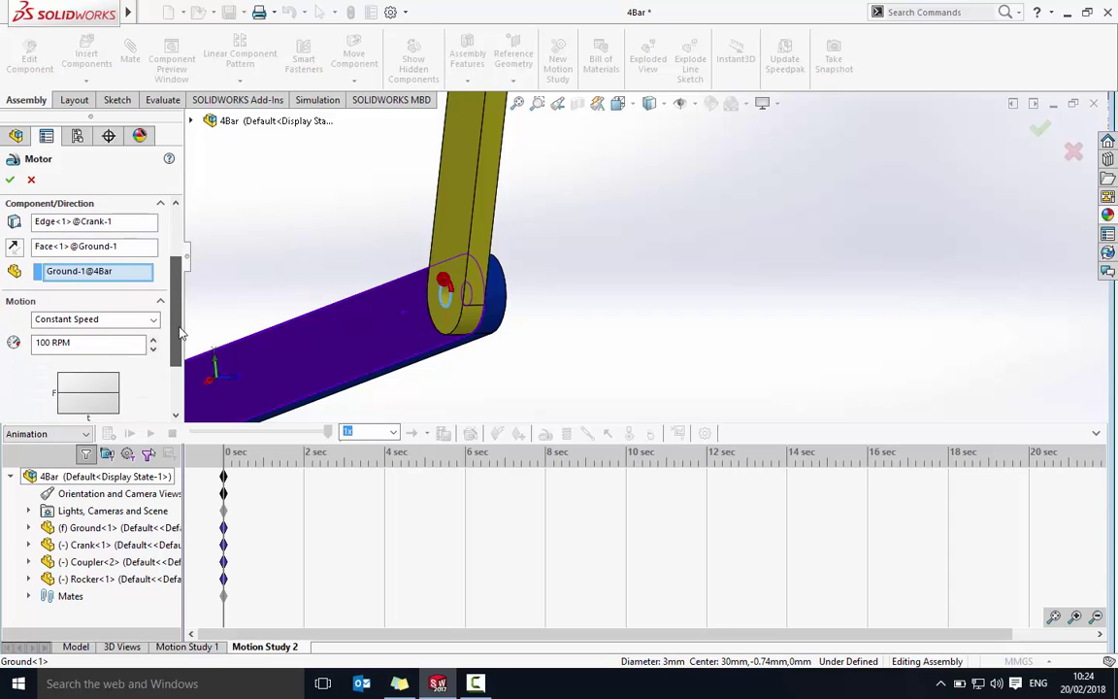
{"action": "left_click", "coordinate": [51, 342]}
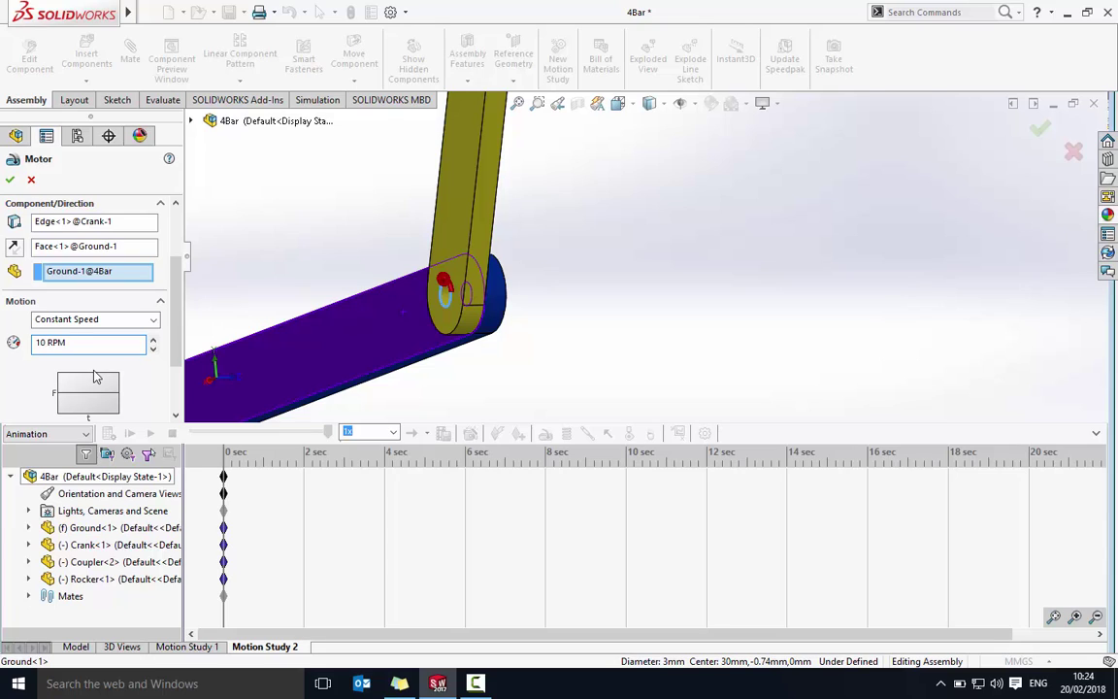
{"action": "left_click", "coordinate": [9, 179]}
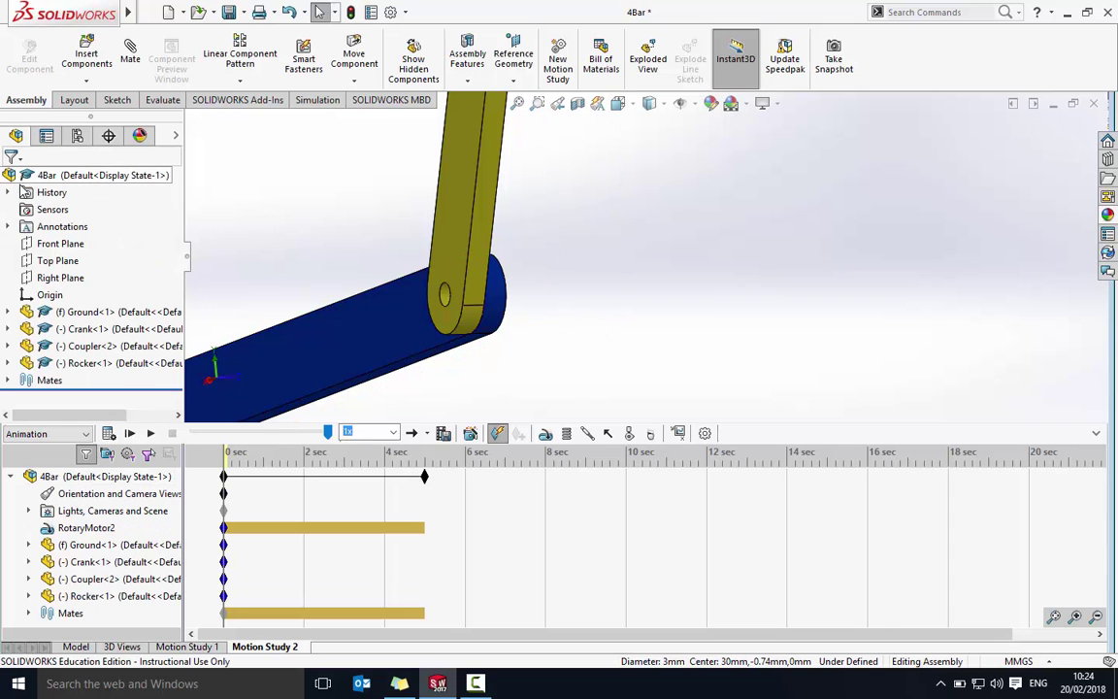
- Return to a front view and change Motion Study 2 from Animation to Motion Analysis
{"action": "scroll", "coordinate": [415, 302], "scroll_direction": "down", "scroll_amount": 2}
{"action": "scroll", "coordinate": [411, 296], "scroll_direction": "up", "scroll_amount": 4}
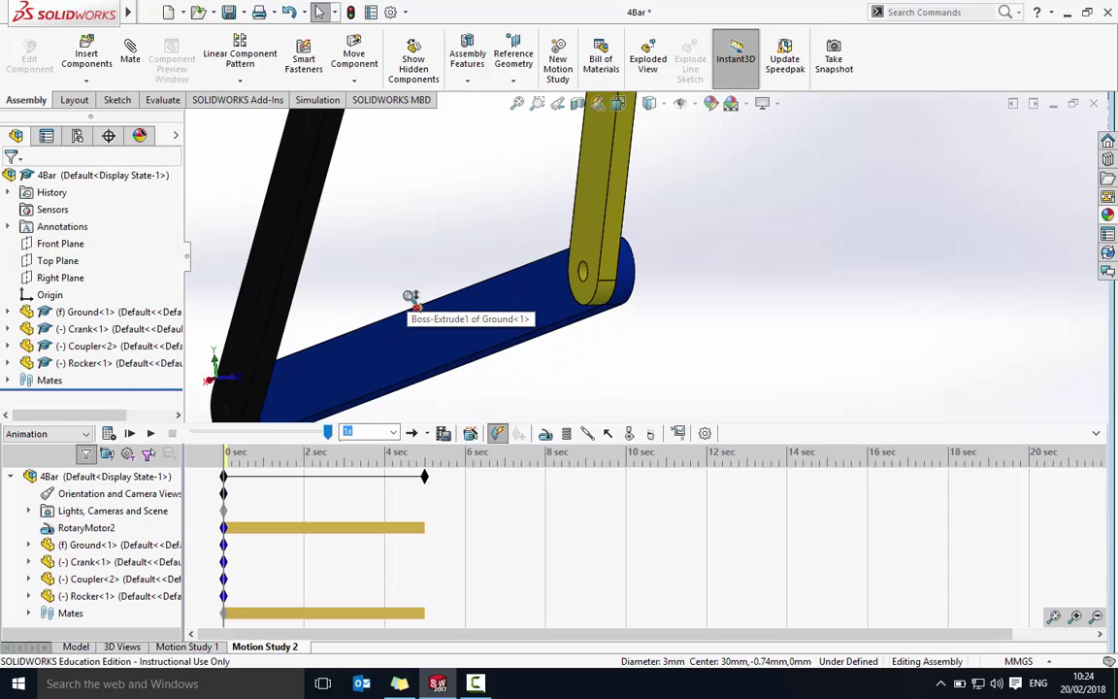
{"action": "scroll", "coordinate": [475, 294], "scroll_direction": "up", "scroll_amount": 1}
{"action": "scroll", "coordinate": [629, 282], "scroll_direction": "up", "scroll_amount": 1}
{"action": "scroll", "coordinate": [661, 240], "scroll_direction": "up", "scroll_amount": 2}
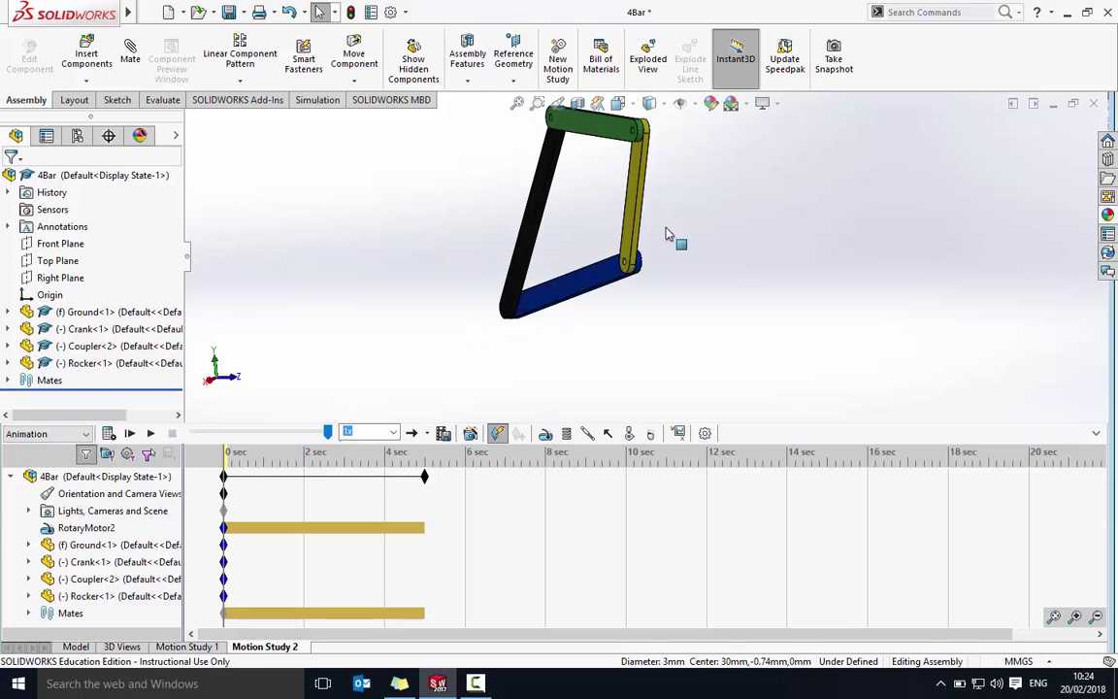
{"action": "middle_click_drag", "start_coordinate": [666, 233], "coordinate": [560, 230]}
{"action": "scroll", "coordinate": [546, 182], "scroll_direction": "down", "scroll_amount": 1}
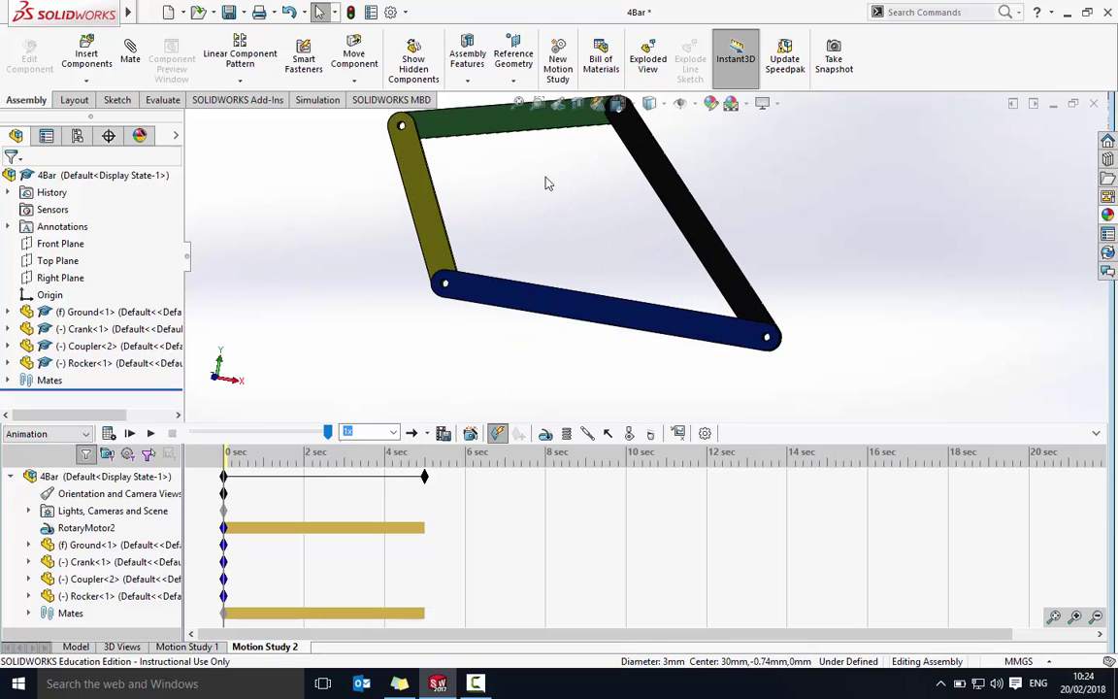
{"action": "scroll", "coordinate": [568, 184], "scroll_direction": "up", "scroll_amount": 2}
{"action": "scroll", "coordinate": [621, 180], "scroll_direction": "up", "scroll_amount": 1}
{"action": "scroll", "coordinate": [699, 189], "scroll_direction": "down", "scroll_amount": 1}
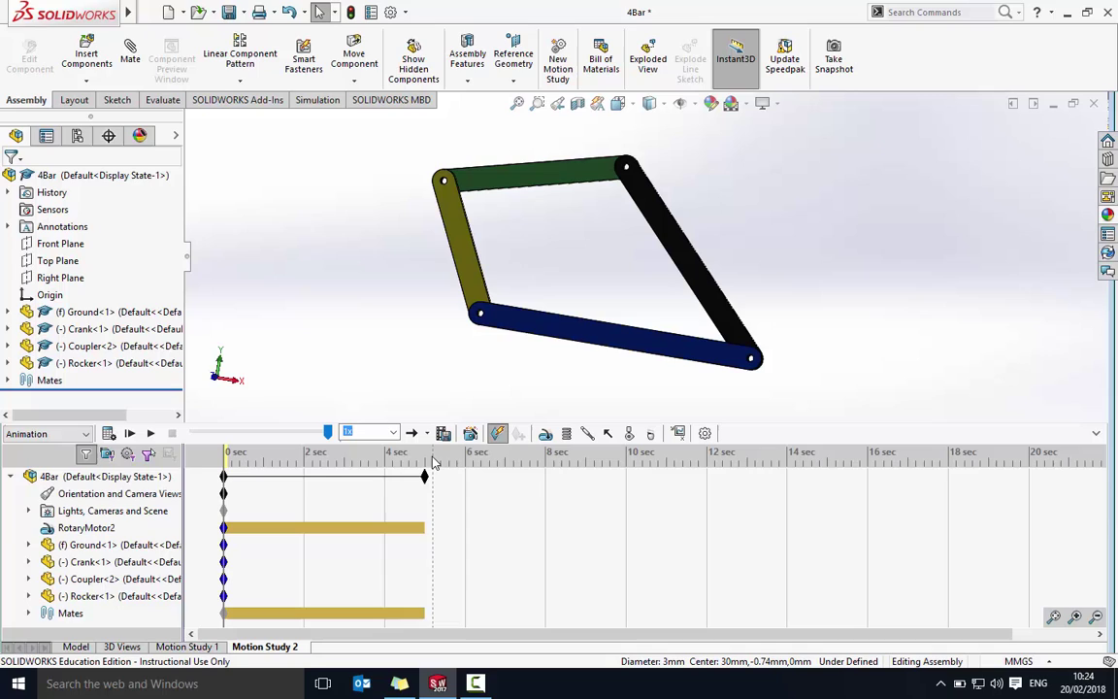
{"action": "left_click", "coordinate": [85, 437]}
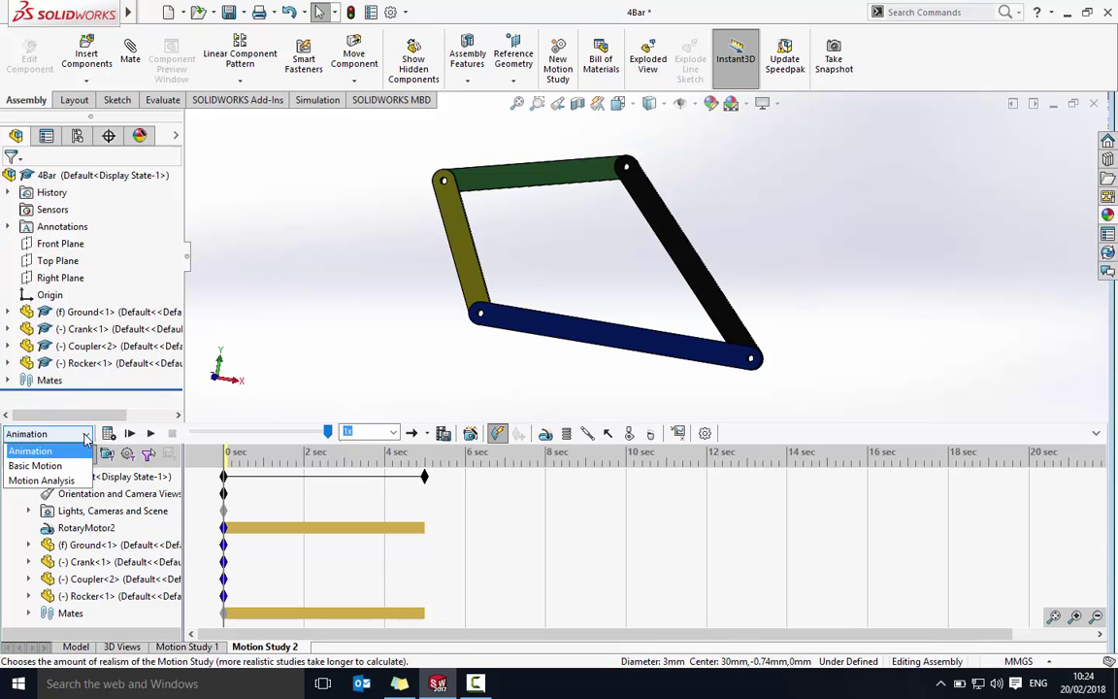
{"action": "left_click", "coordinate": [46, 482]}
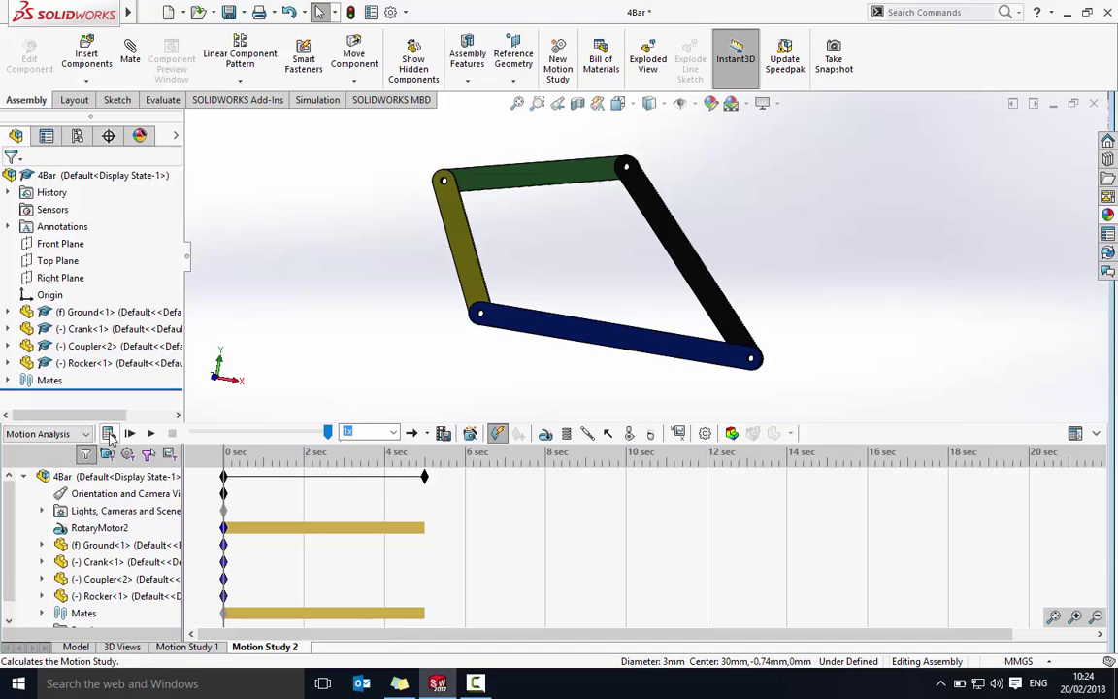
- Calculate the 5-second Motion Analysis of the motor-driven four-bar linkage
{"action": "left_click", "coordinate": [110, 434]}
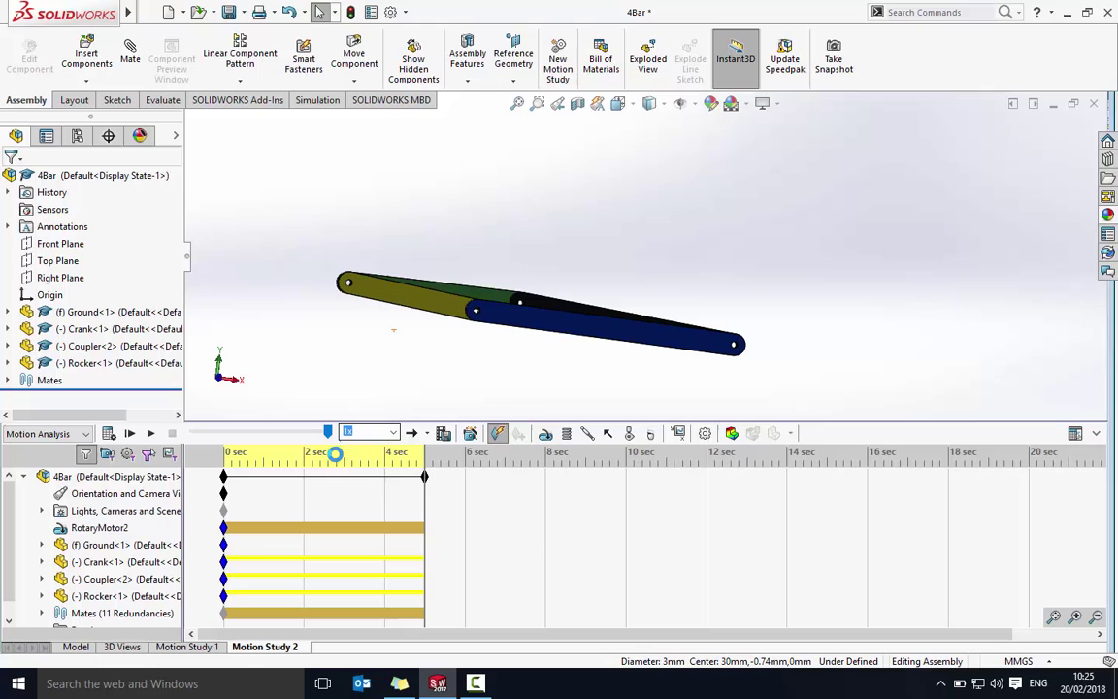
- Stretch the study end time to 12 sec and play back the linkage motion
{"action": "mouse_move", "coordinate": [424, 478]}
{"action": "left_mouse_down"}
{"action": "mouse_move", "coordinate": [622, 497]}
{"action": "mouse_move", "coordinate": [716, 490]}
{"action": "left_mouse_up"}
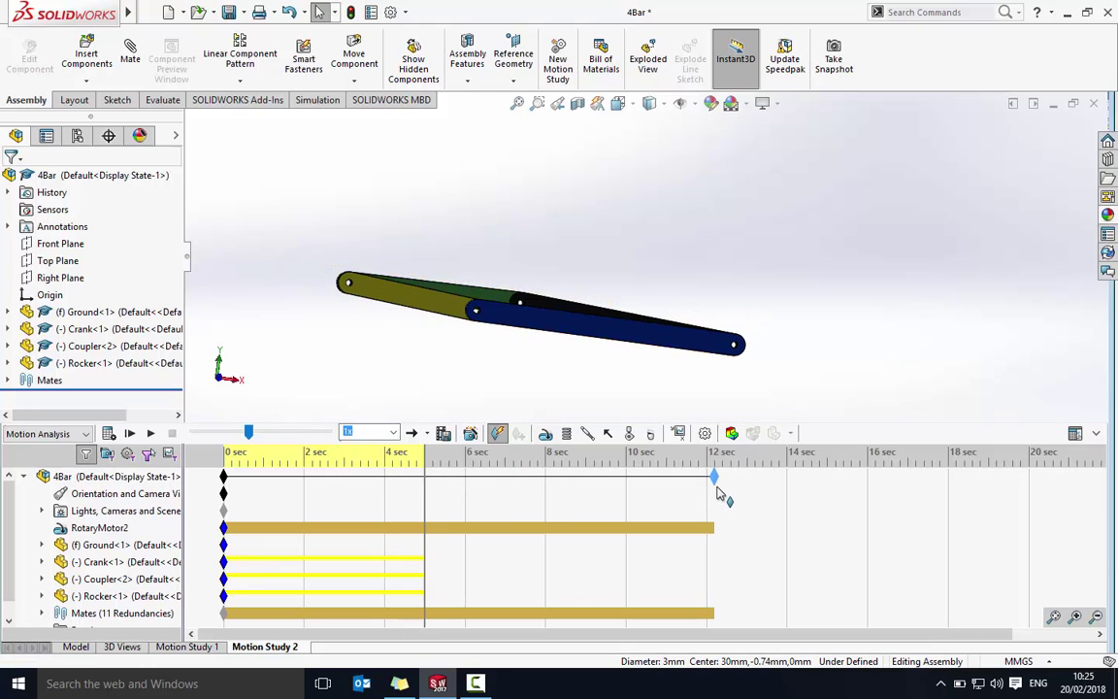
{"action": "left_click", "coordinate": [129, 434]}
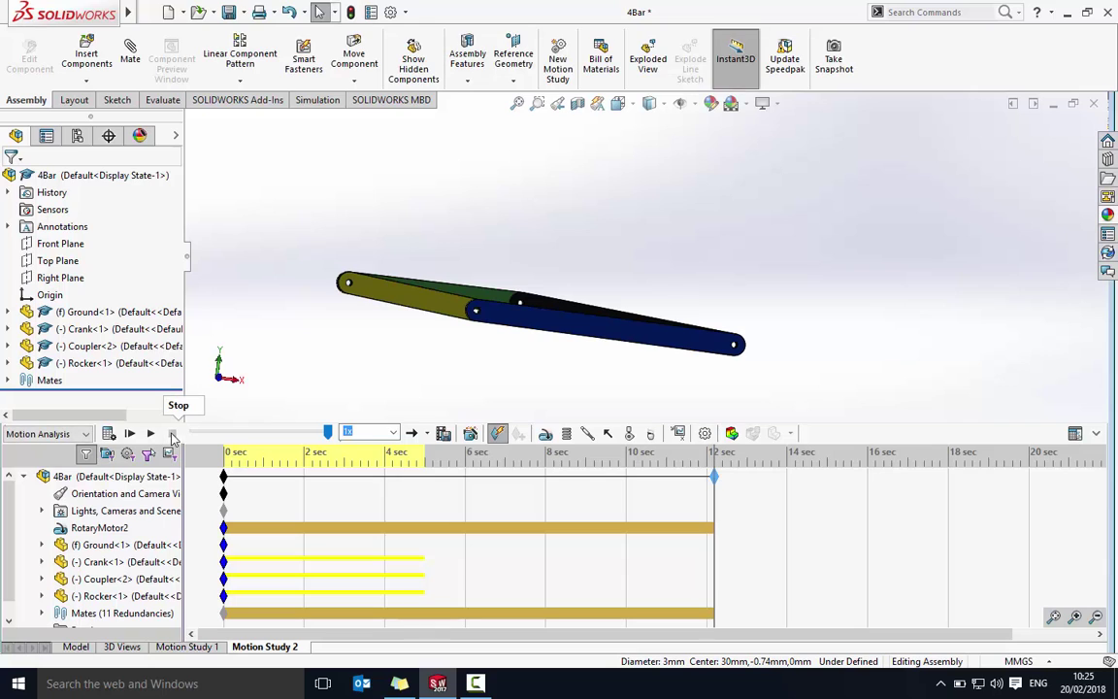
{"action": "left_click", "coordinate": [529, 303]}
- Create a motion plot for the Rocker, listing two Rocker-1 faces as entities
{"action": "left_click_drag", "start_coordinate": [537, 307], "coordinate": [543, 276]}
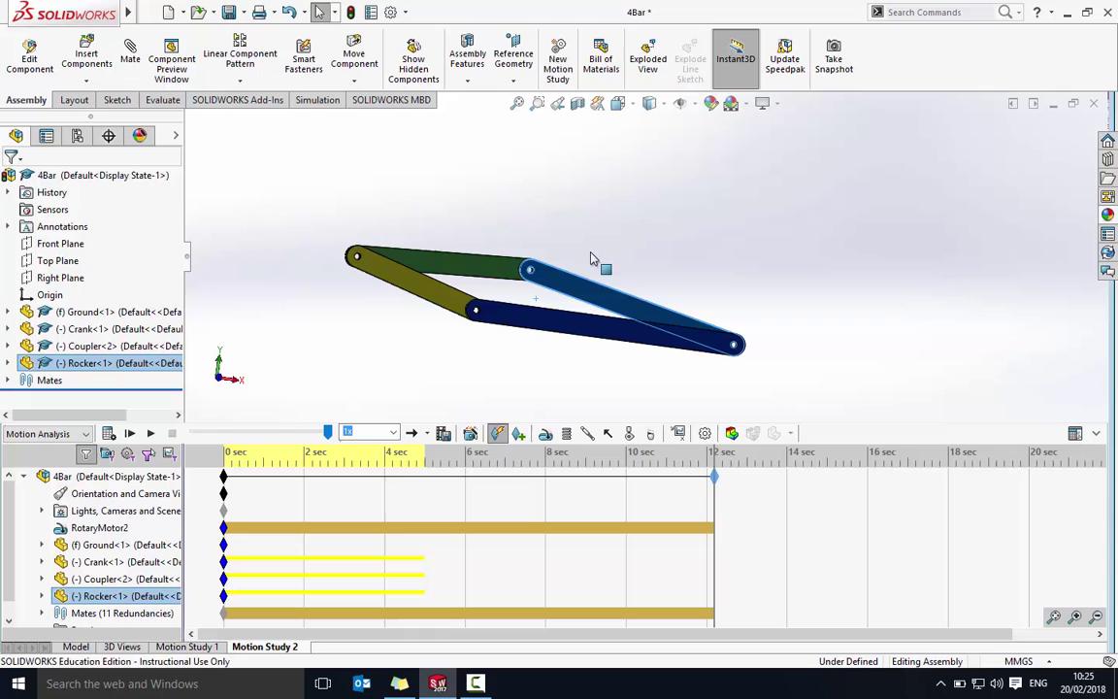
{"action": "scroll", "coordinate": [607, 253], "scroll_direction": "up", "scroll_amount": 2}
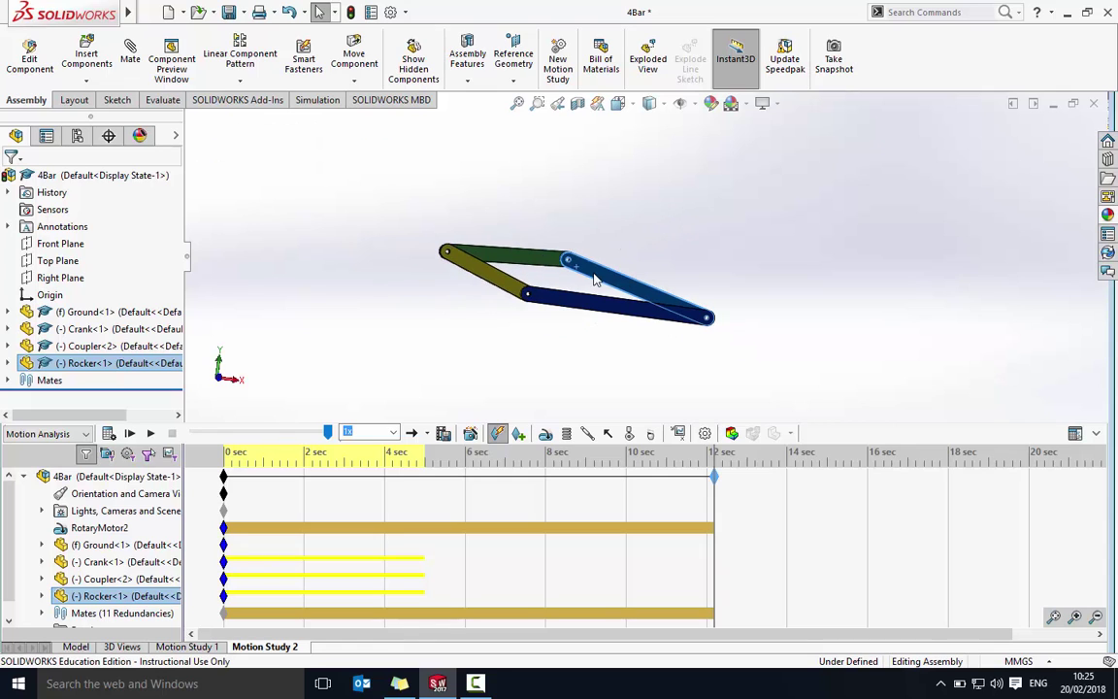
{"action": "left_click", "coordinate": [540, 248]}
{"action": "scroll", "coordinate": [540, 251], "scroll_direction": "down", "scroll_amount": 5}
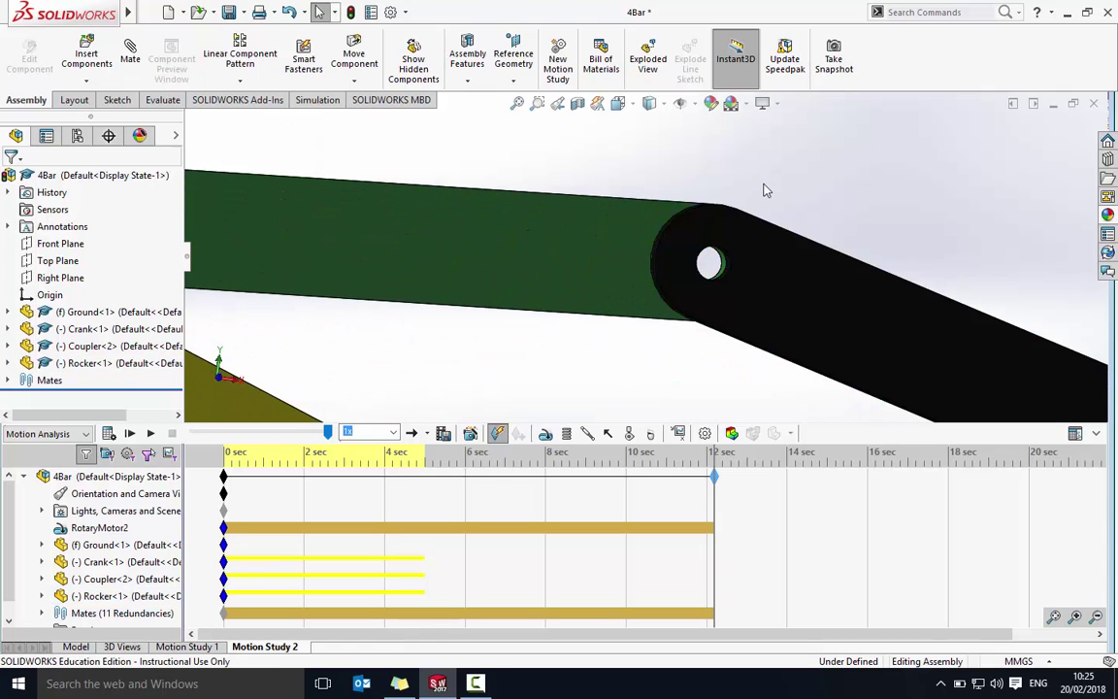
{"action": "right_click", "coordinate": [729, 268]}
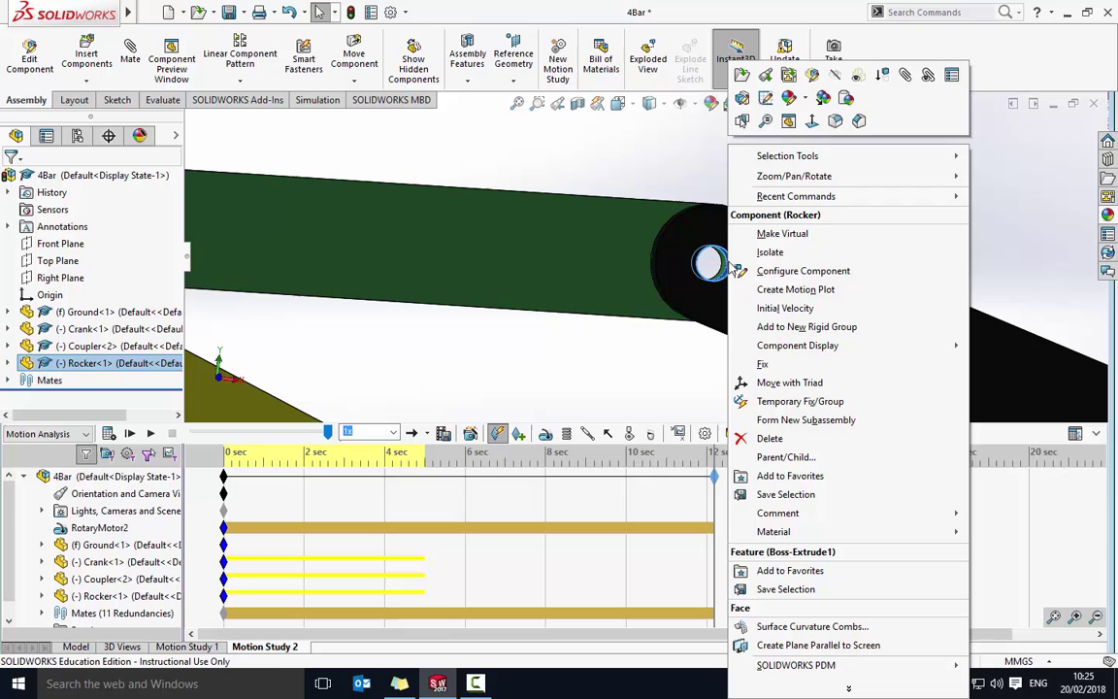
{"action": "left_click", "coordinate": [796, 291]}
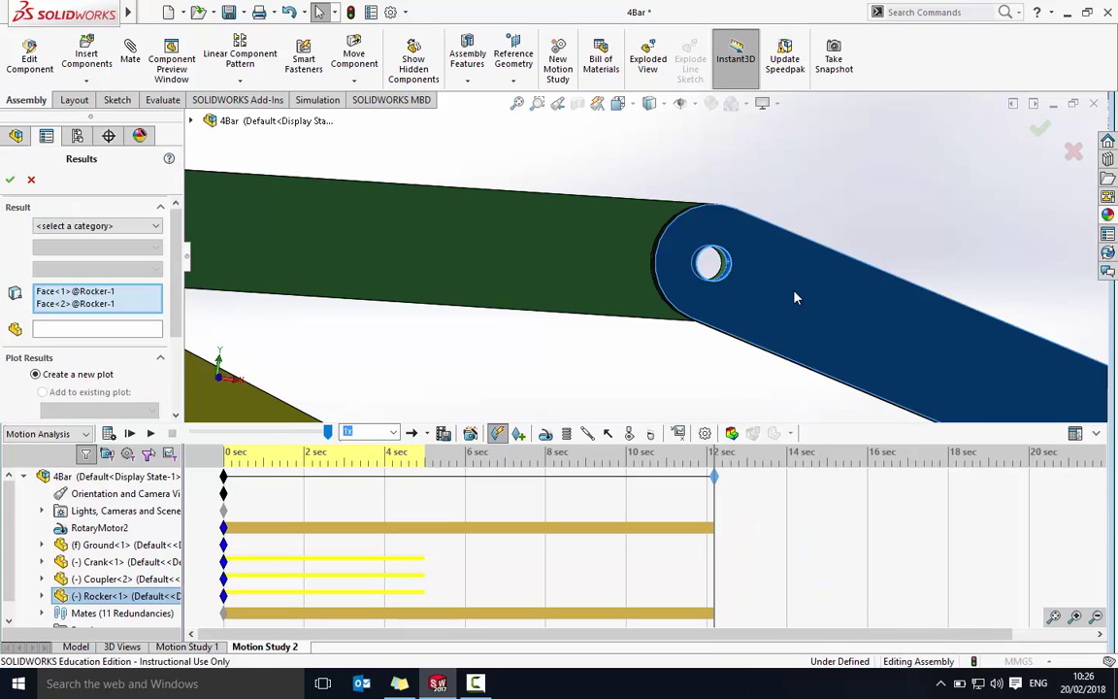
- Delete Face<2> from the Rocker result's measured entities
{"action": "left_click", "coordinate": [58, 304]}
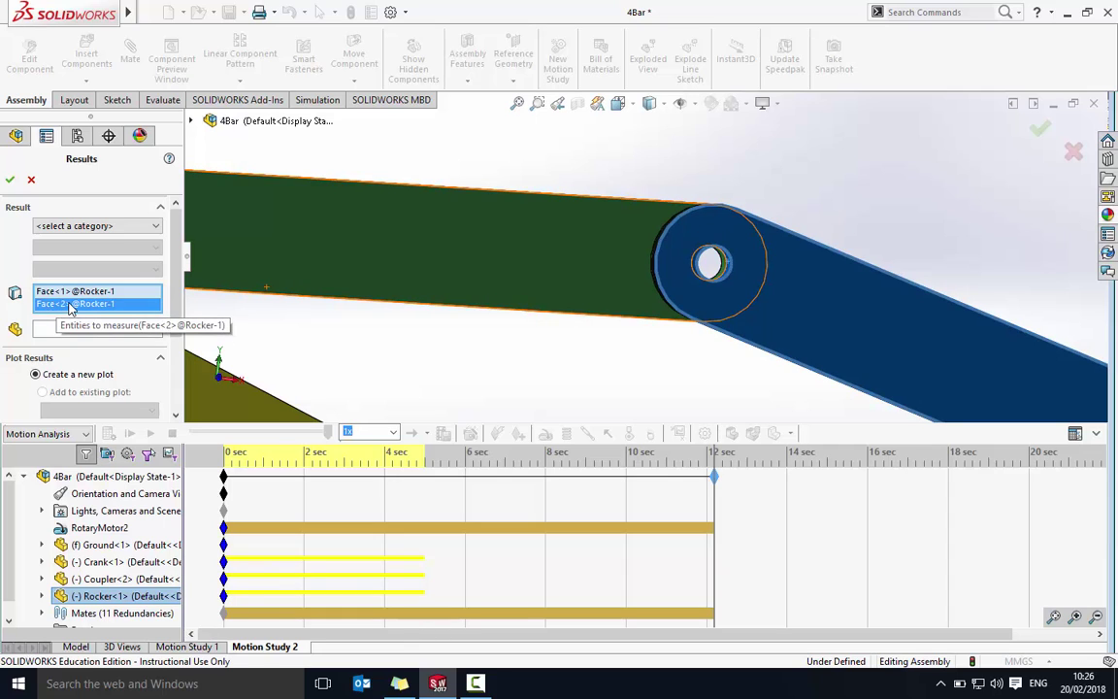
{"action": "right_click", "coordinate": [72, 305]}
{"action": "left_click", "coordinate": [89, 332]}
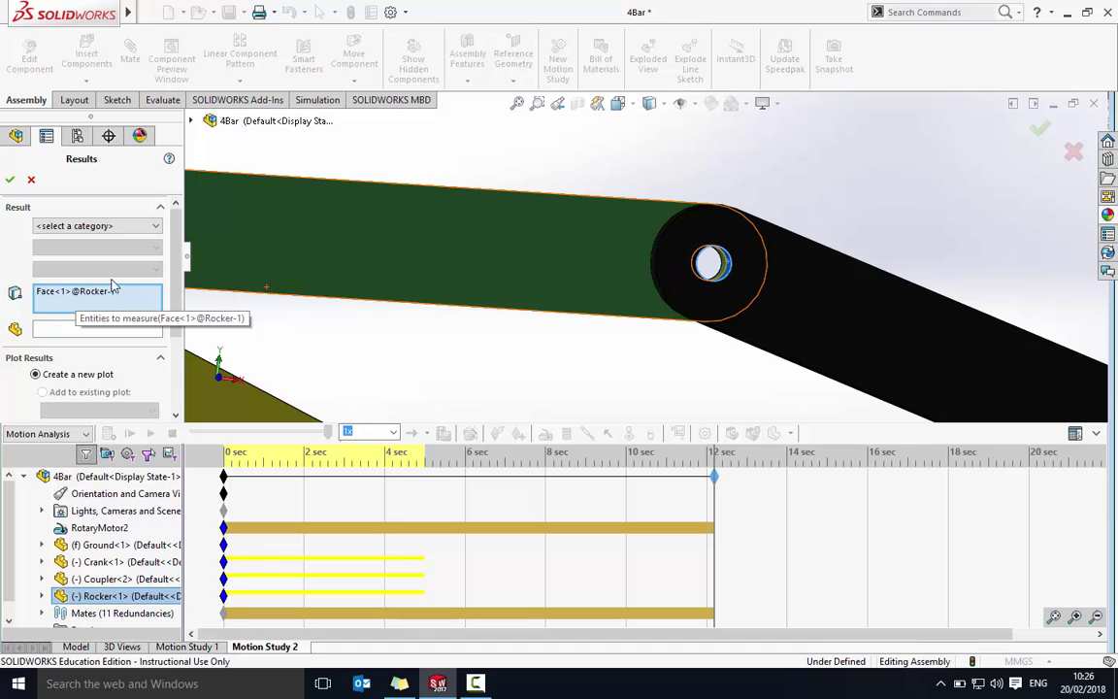
- Set the result category to Displacement/Velocity/Acceleration with sub-category Trace Path
{"action": "left_click", "coordinate": [62, 227]}
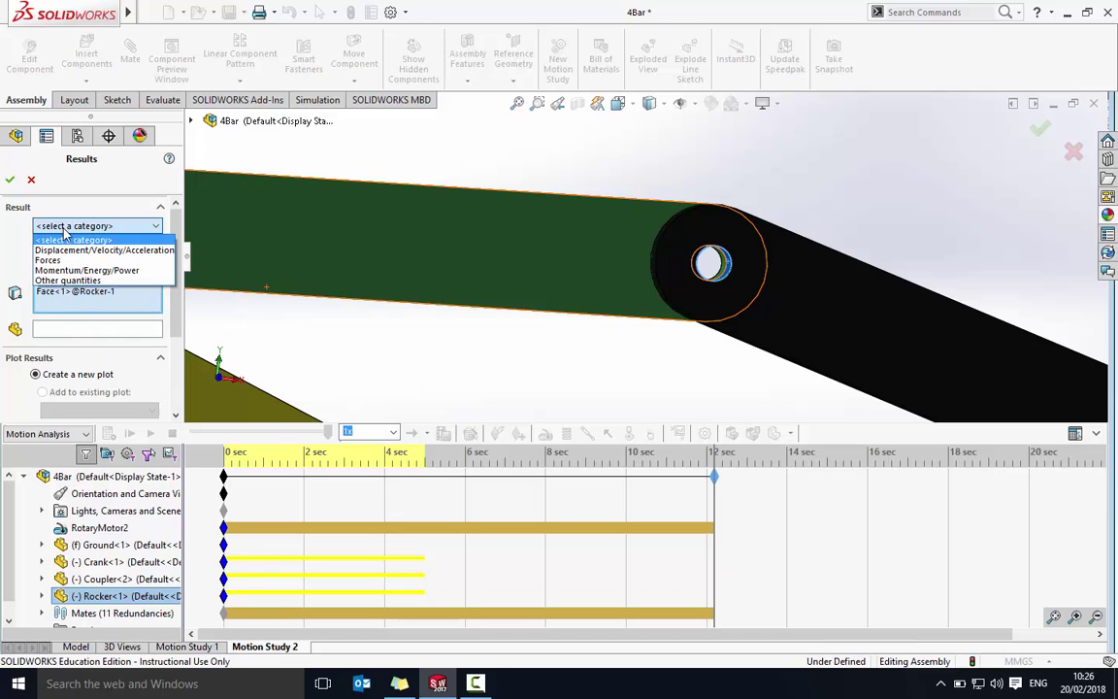
{"action": "left_click", "coordinate": [127, 251]}
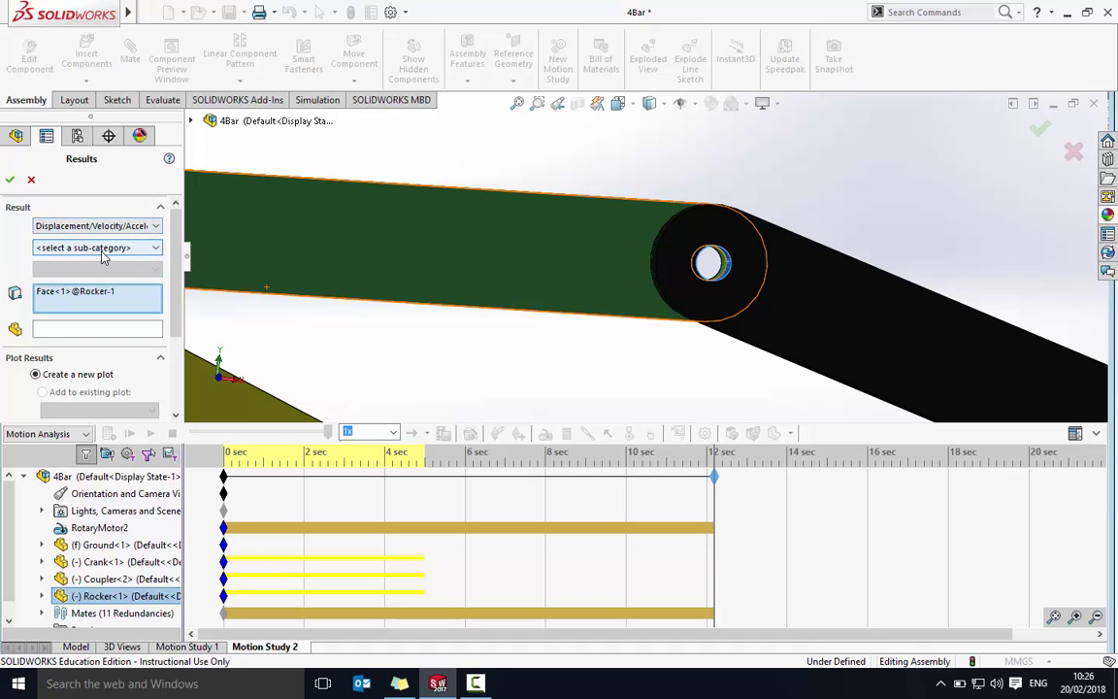
{"action": "left_click", "coordinate": [102, 251]}
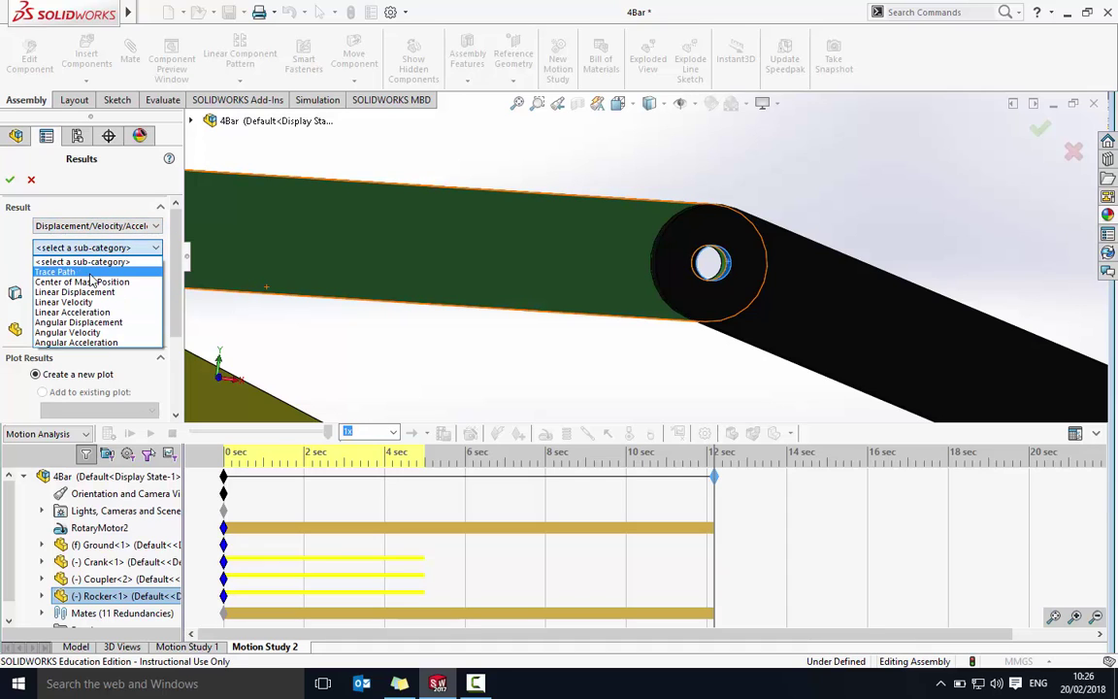
{"action": "left_click", "coordinate": [92, 275]}
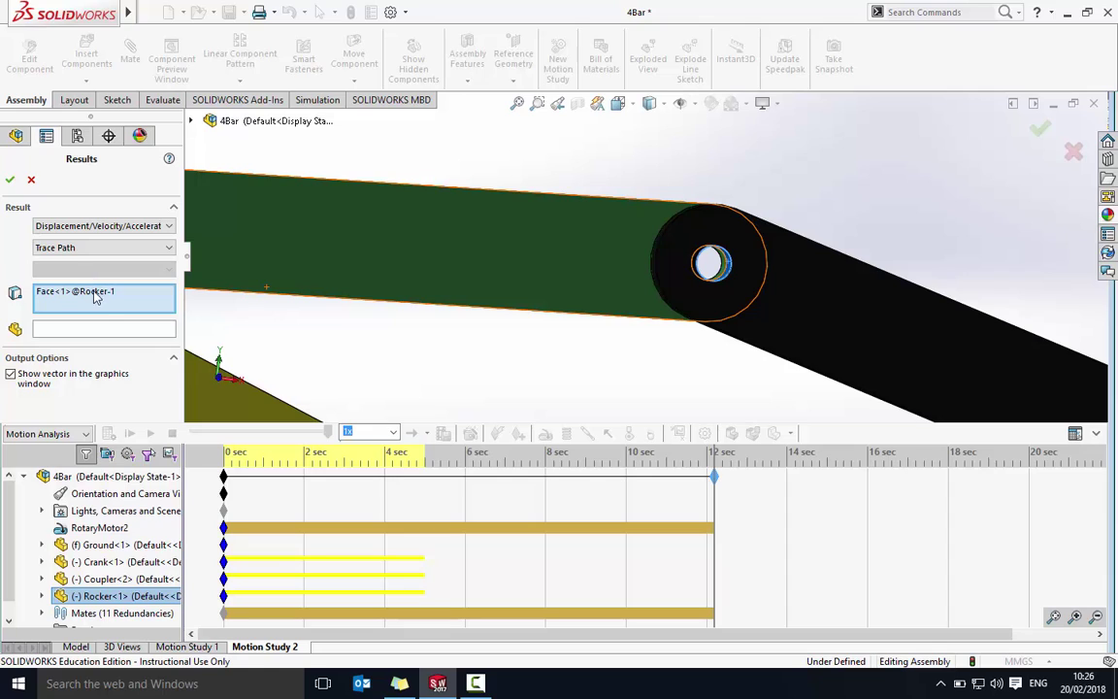
{"action": "left_click", "coordinate": [11, 183]}
{"action": "left_click", "coordinate": [95, 291]}
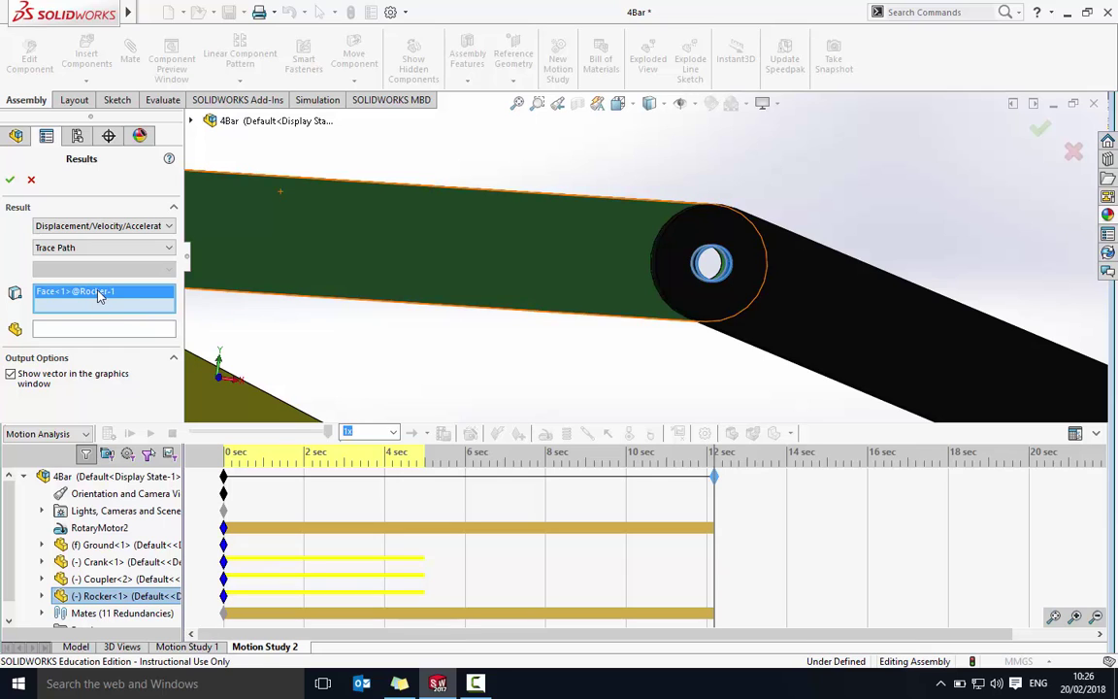
{"action": "right_click", "coordinate": [97, 296]}
{"action": "left_click", "coordinate": [130, 306]}
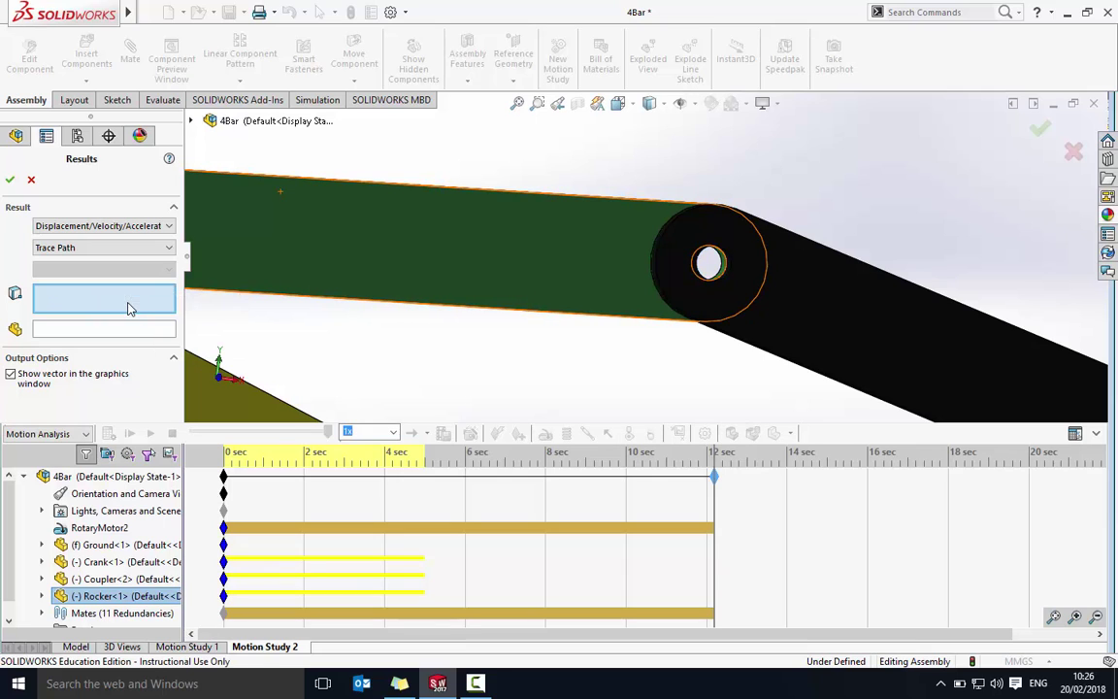
{"action": "left_click", "coordinate": [726, 268]}
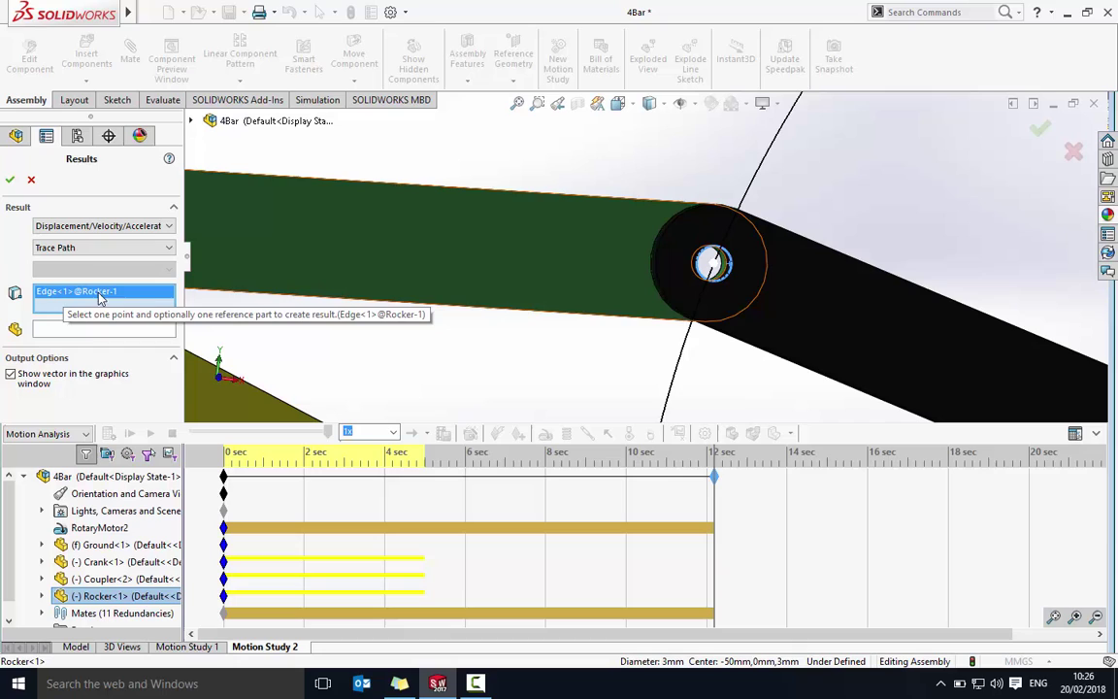
{"action": "left_click", "coordinate": [46, 294]}
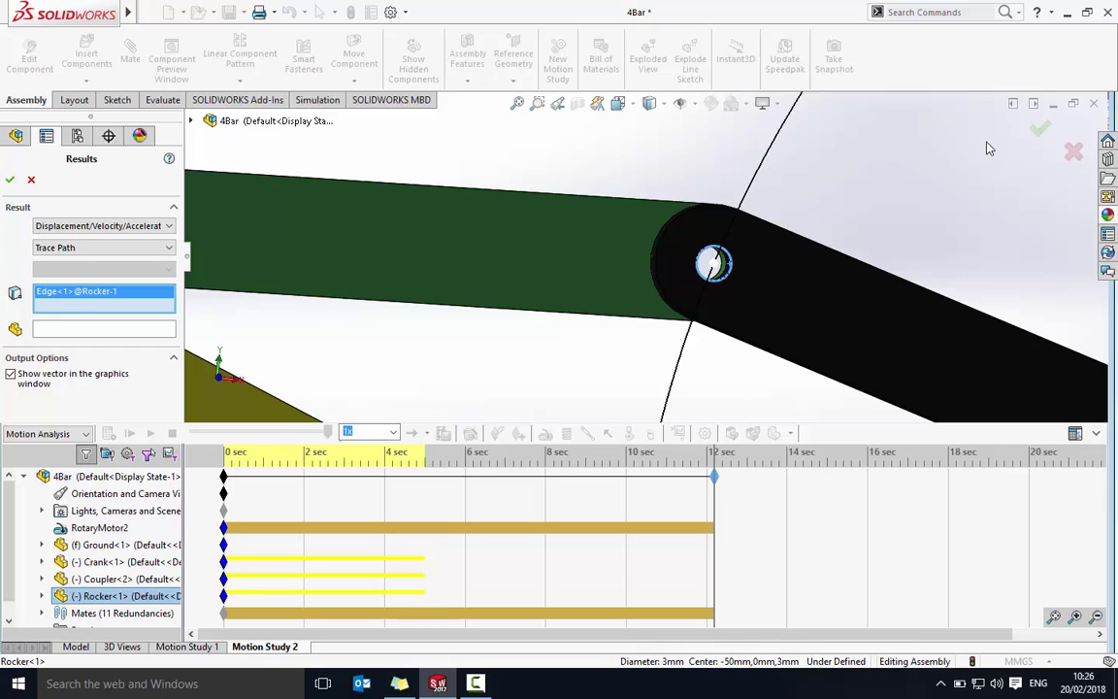
- Confirm the Trace Path result and play the study to show the rocker joint's arc
{"action": "left_click", "coordinate": [1040, 131]}
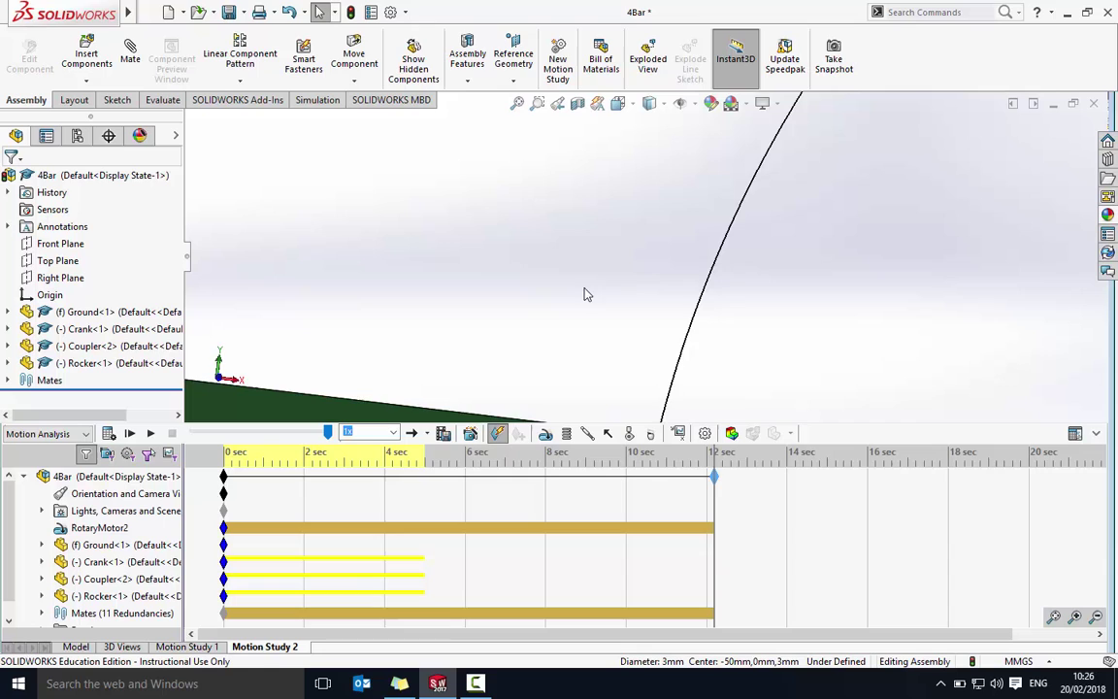
{"action": "scroll", "coordinate": [653, 292], "scroll_direction": "down", "scroll_amount": 5}
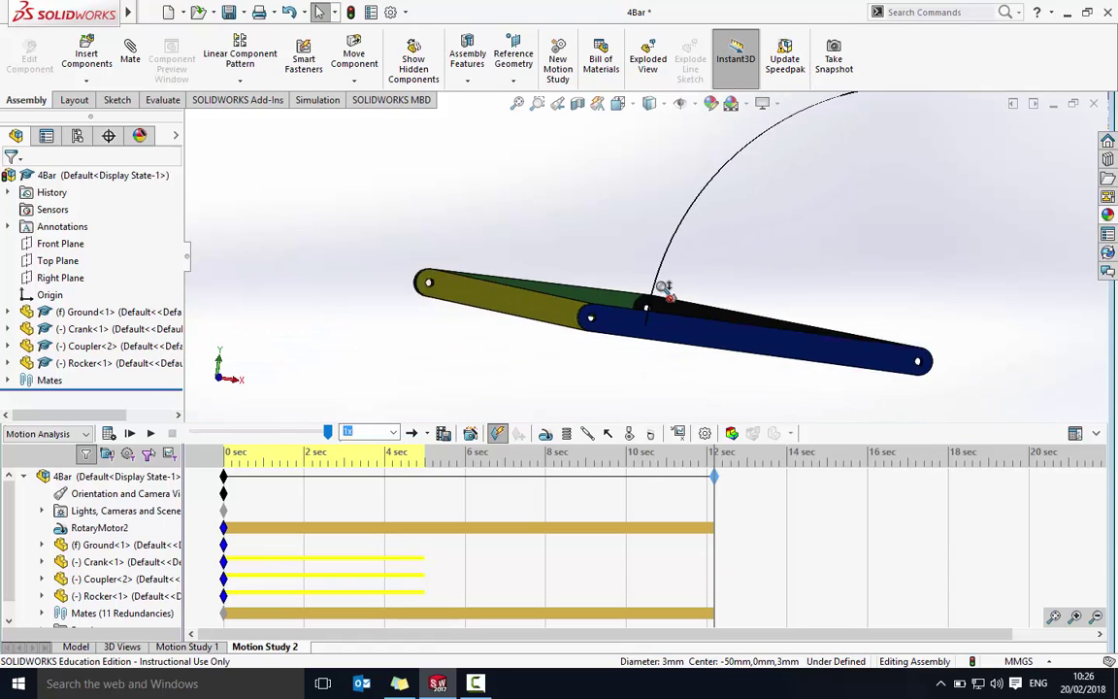
{"action": "scroll", "coordinate": [798, 229], "scroll_direction": "down", "scroll_amount": 2}
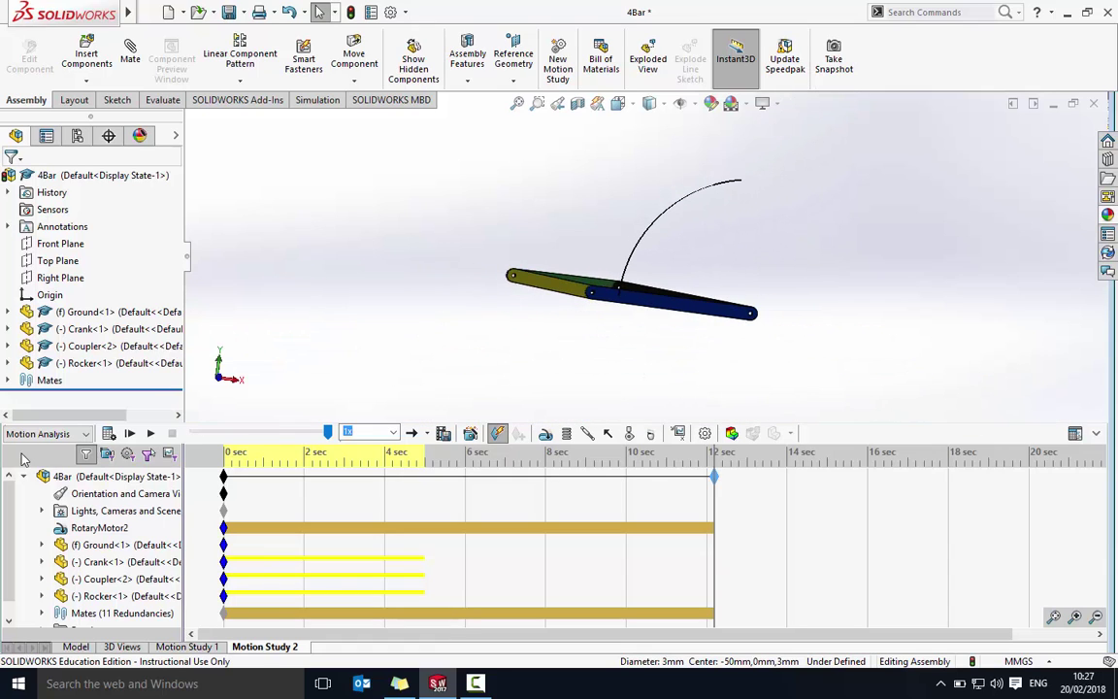
{"action": "left_click", "coordinate": [130, 434]}
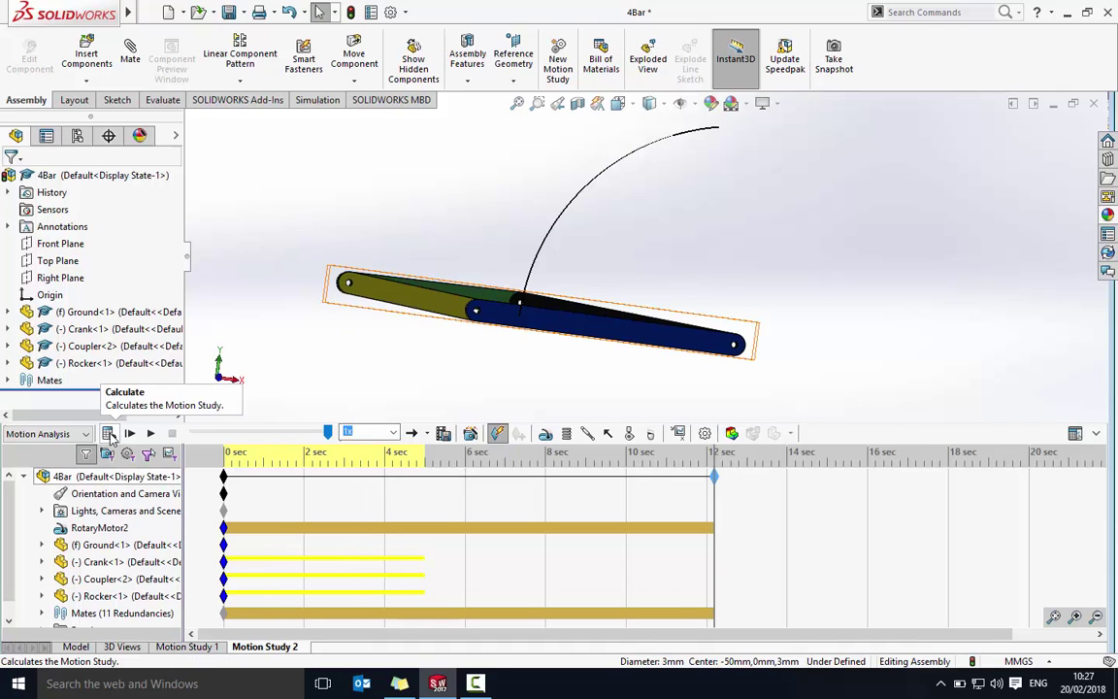
- Recalculate the study over the full 12 sec, ending on the traced arc
{"action": "left_click", "coordinate": [108, 434]}
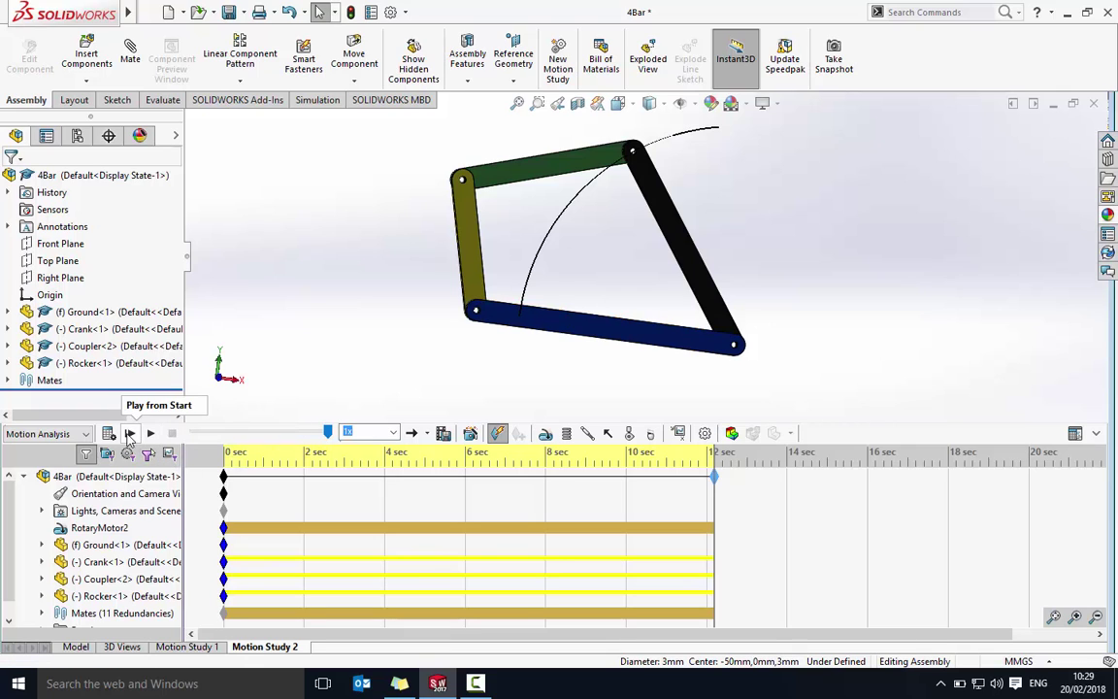
- Replay Motion Study 2 from 0 sec to watch the linkage sweep beside its traced arc
{"action": "left_click", "coordinate": [129, 434]}
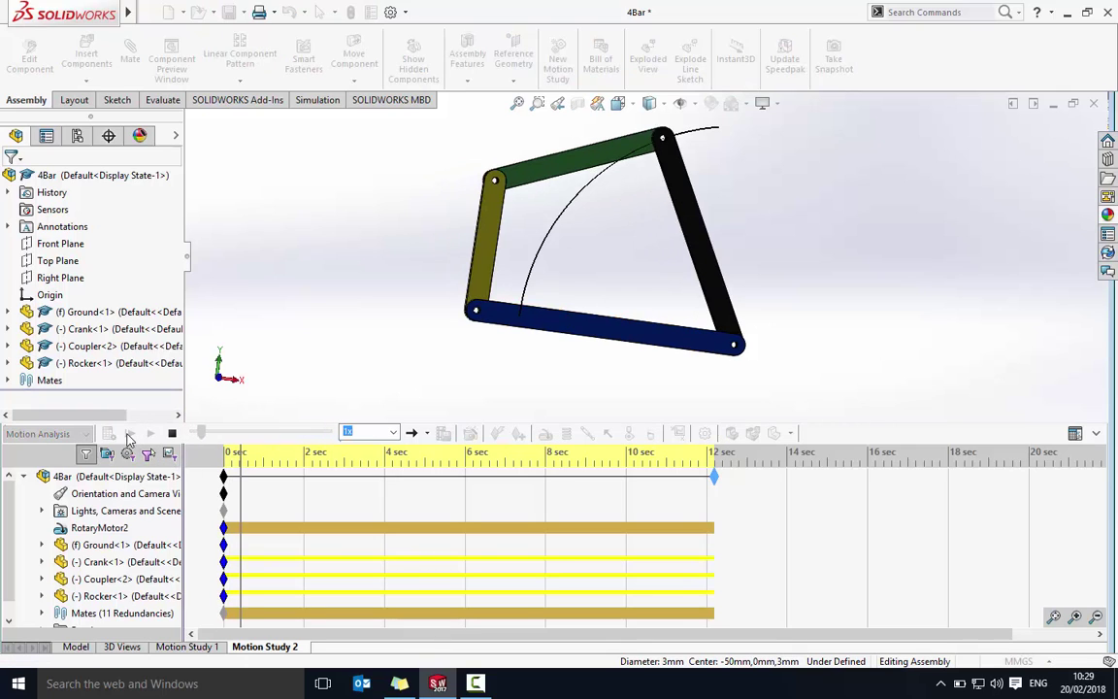